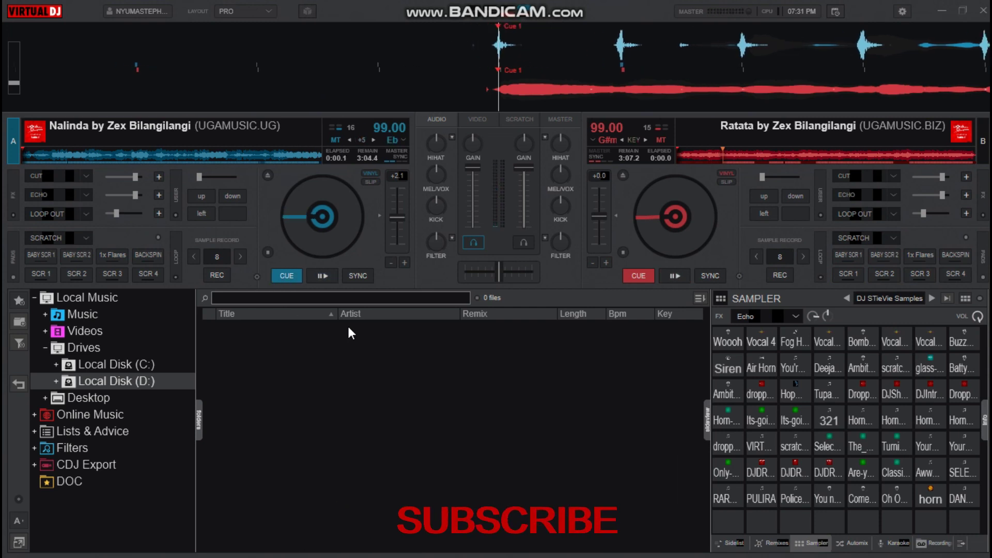
Play deck A, restart it from its cue point, and fire the Woooh sampler pad.
key(space)
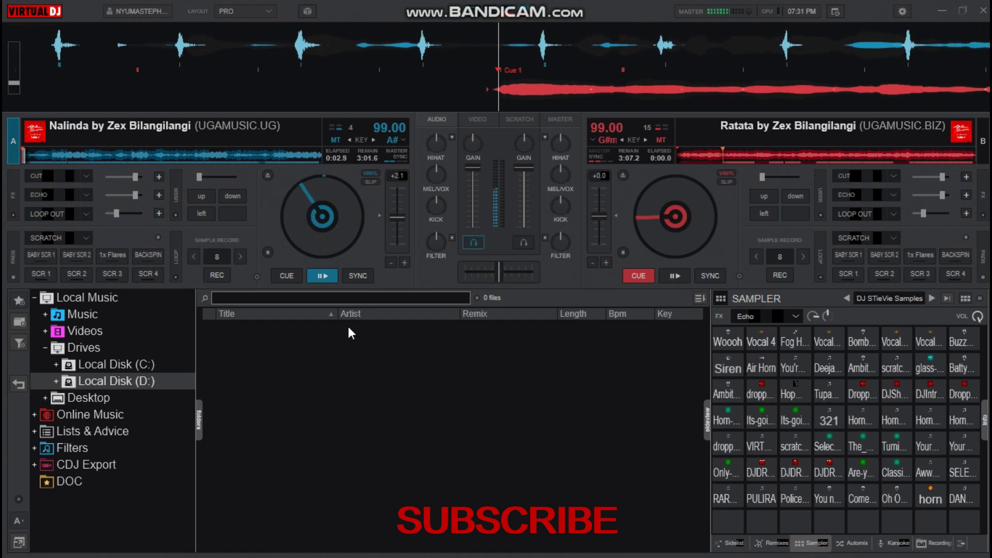
key(Home)
key(space)
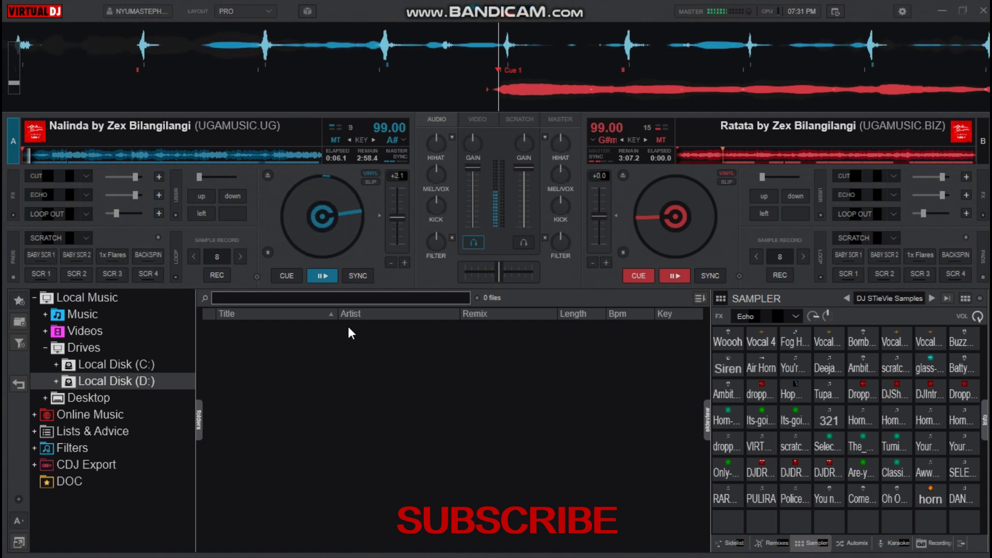
click(737, 338)
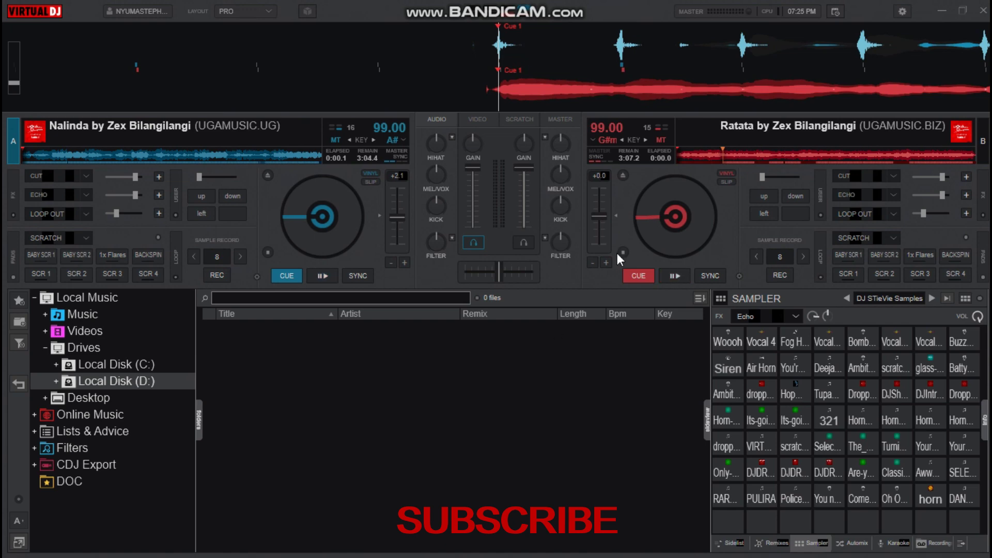
In Settings > Mapping, bind the R key to 'deck 1 key 0 & cue_play'.
click(902, 11)
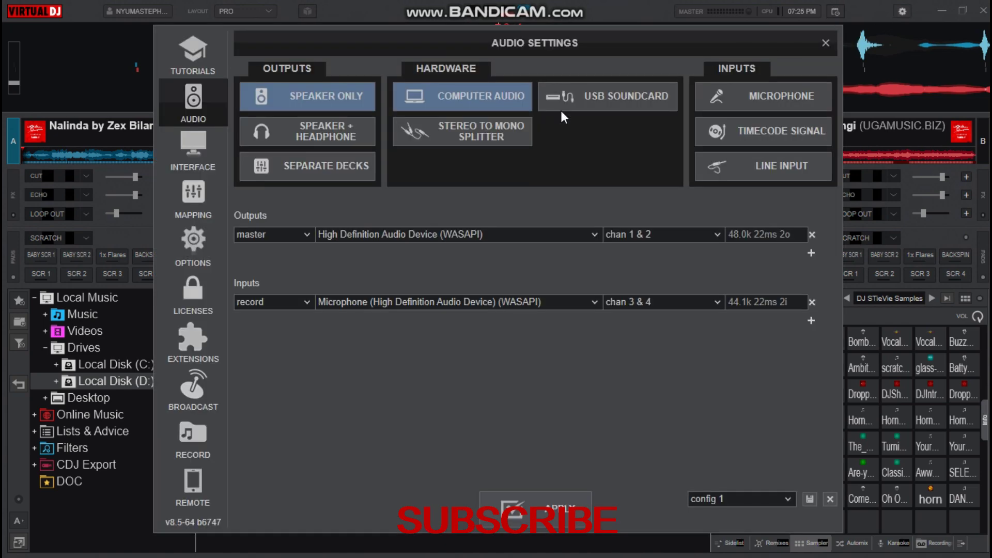
click(192, 196)
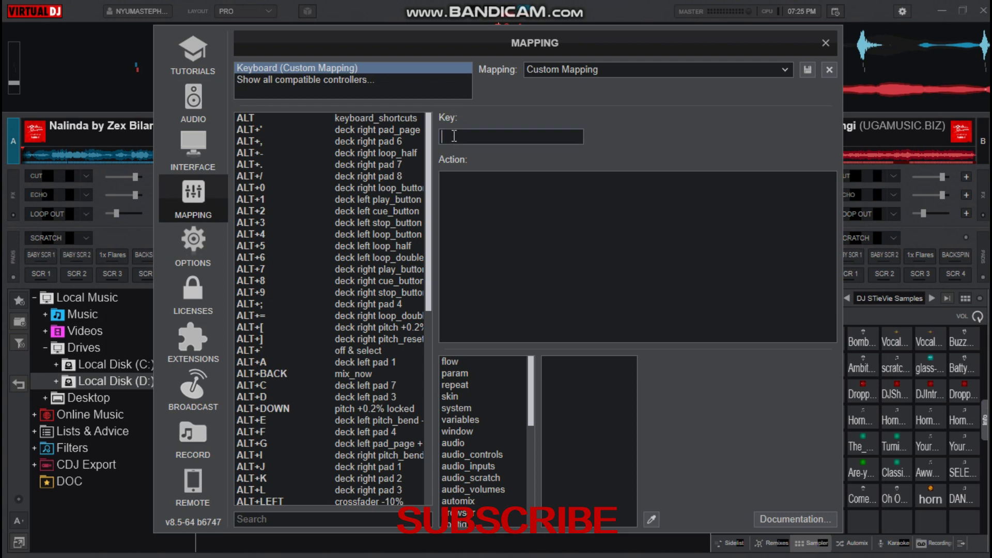
key(r)
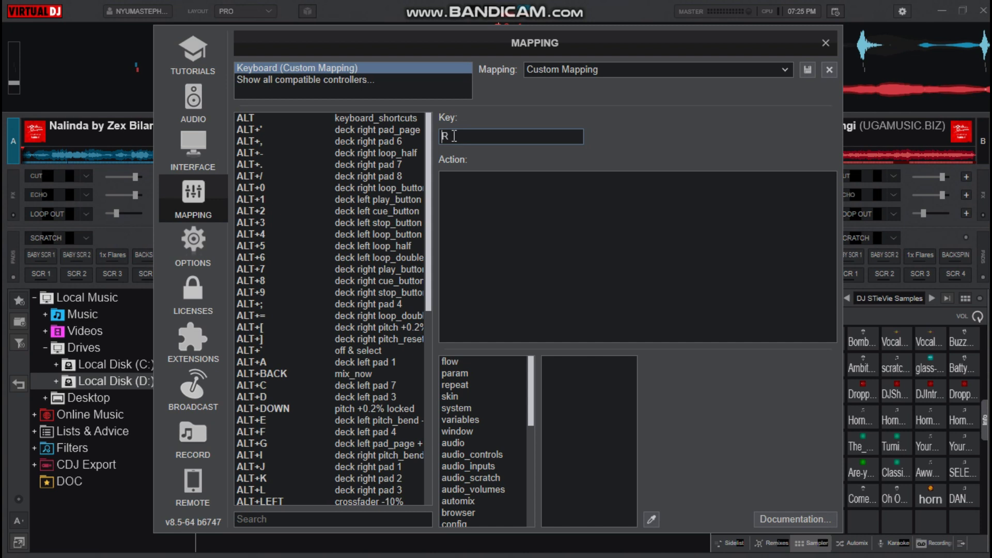
click(463, 187)
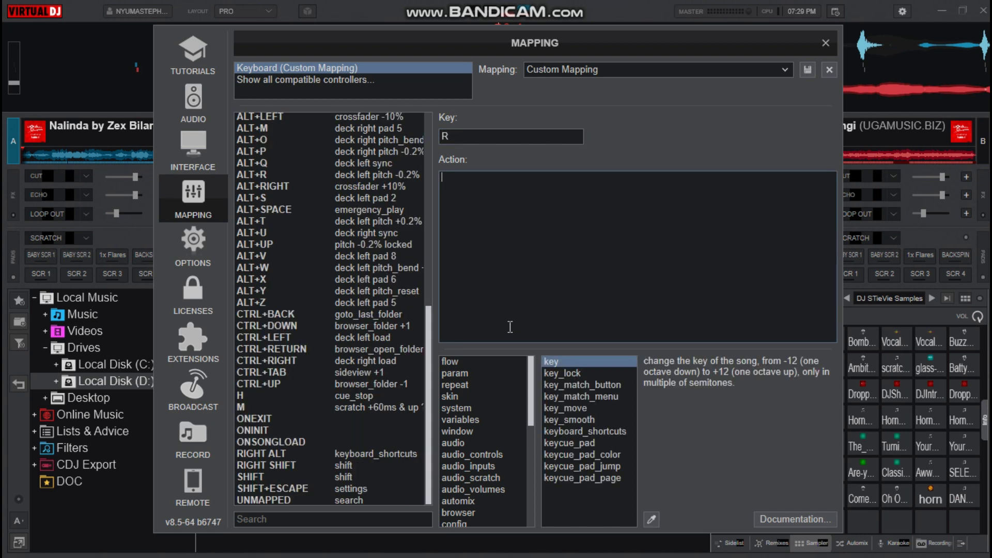
text(de)
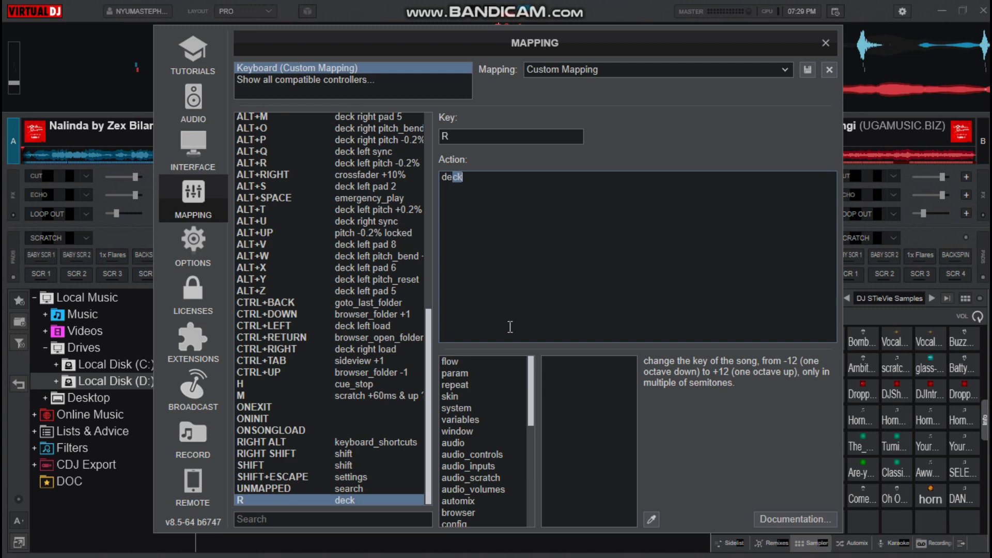
text(ck 1)
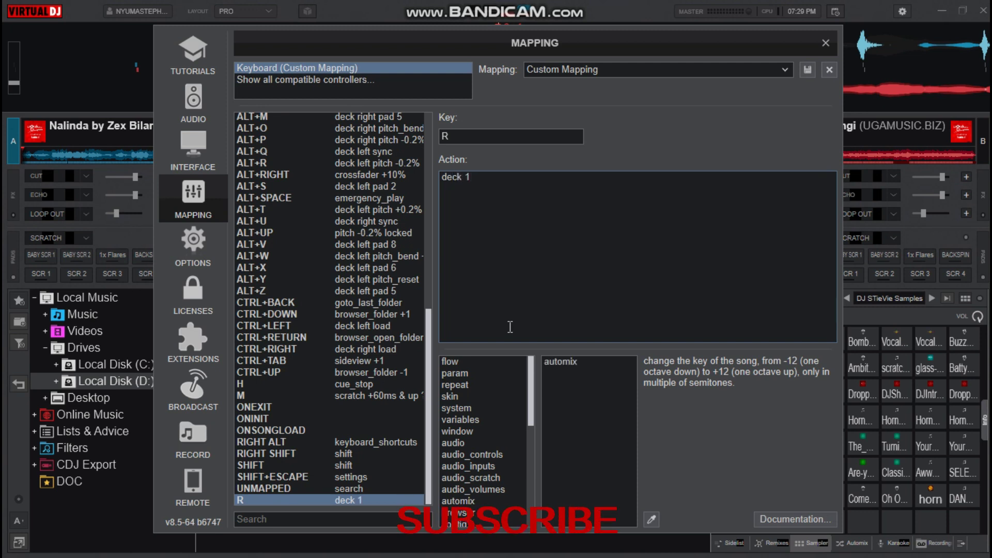
text( key)
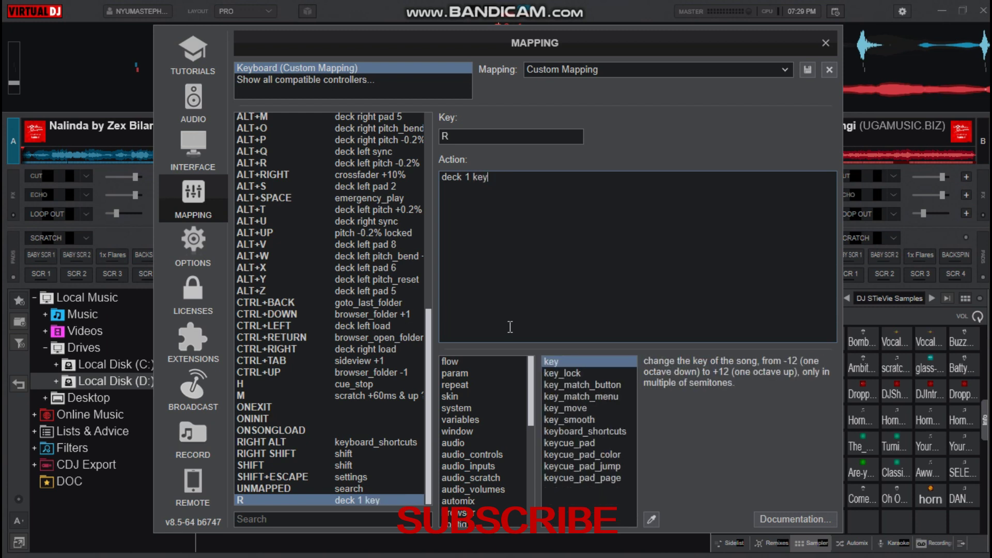
text( 0 &)
text(cue)
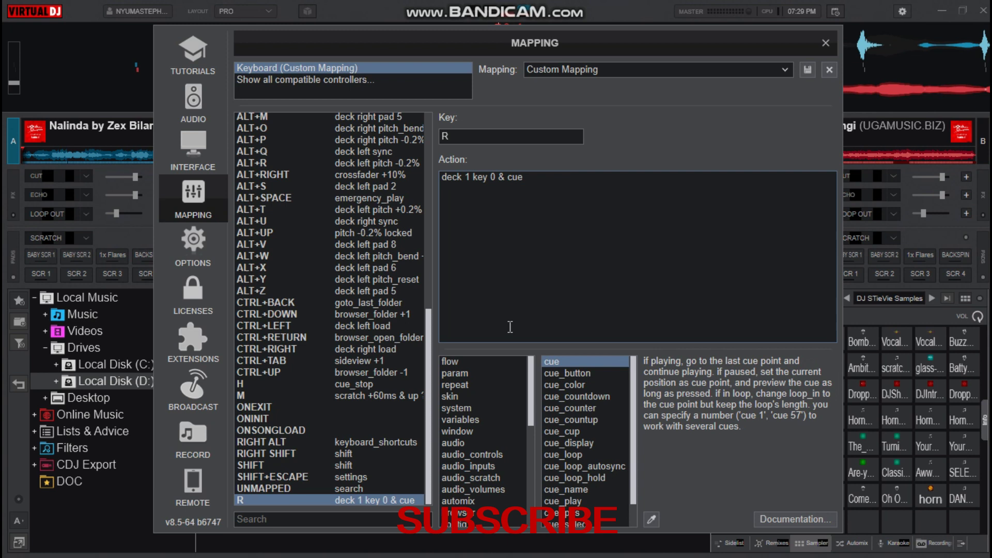
text(_pl)
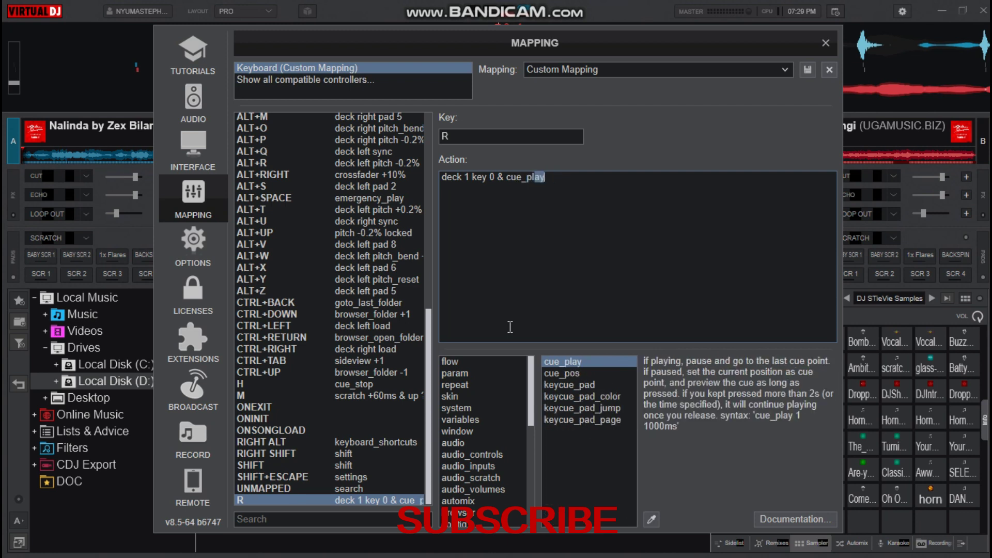
text(ay)
click(469, 138)
Bind the Y key to 'deck 2 key 0 & cue_play', then start a T key entry.
key(y)
click(462, 188)
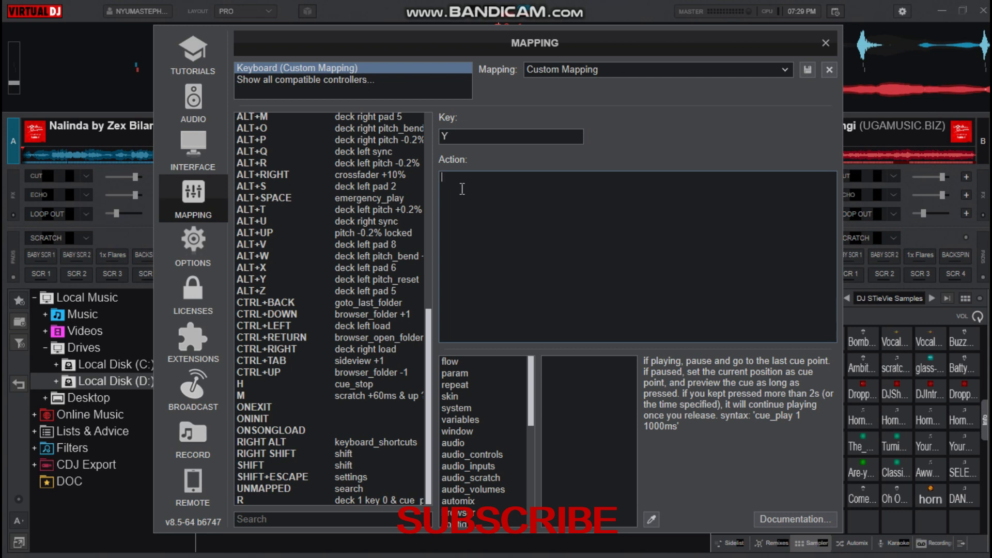
text(deck)
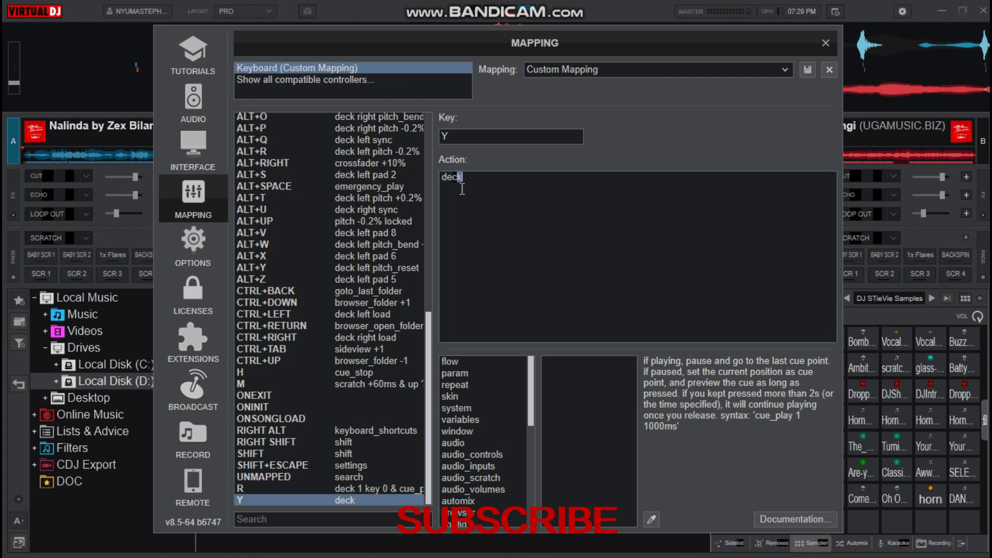
text( 2 key)
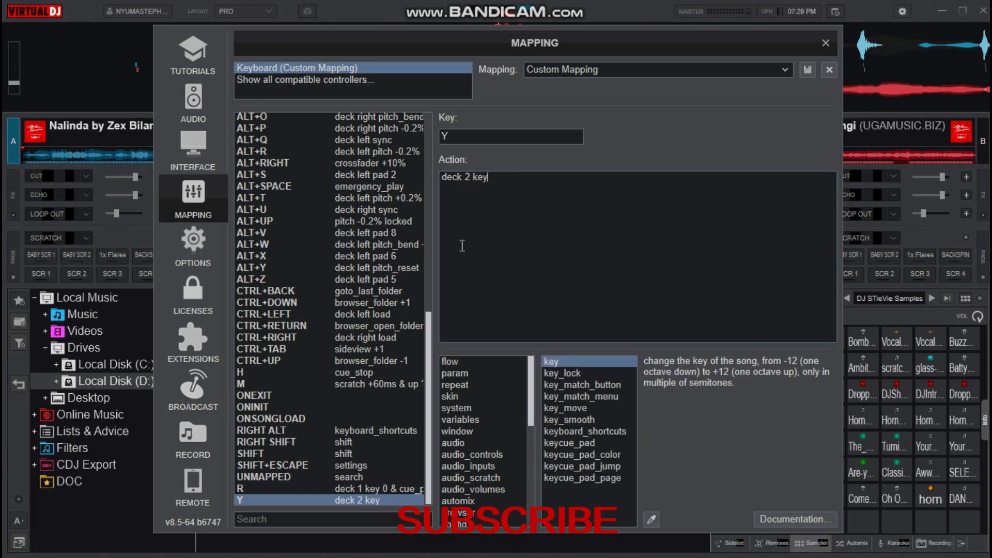
text( 0 &)
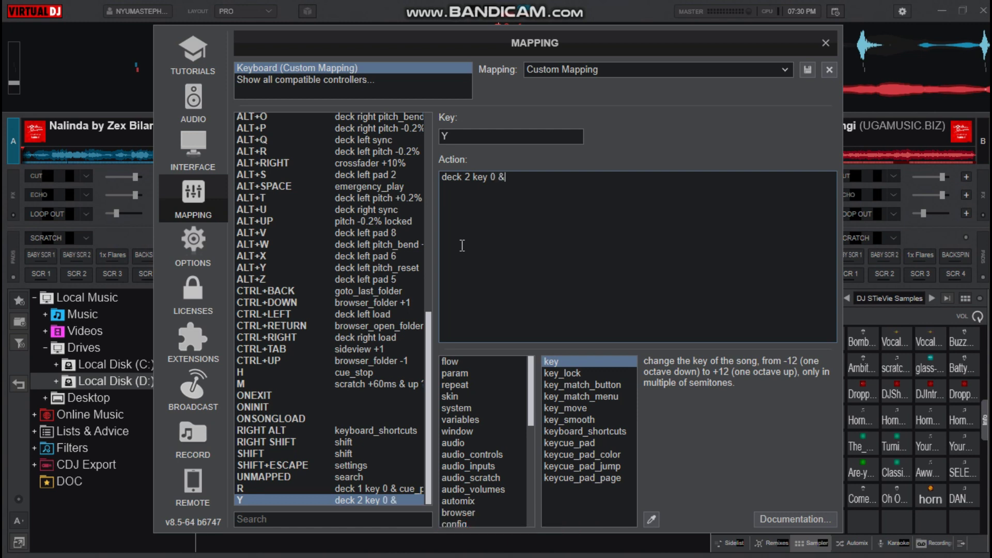
text( cue)
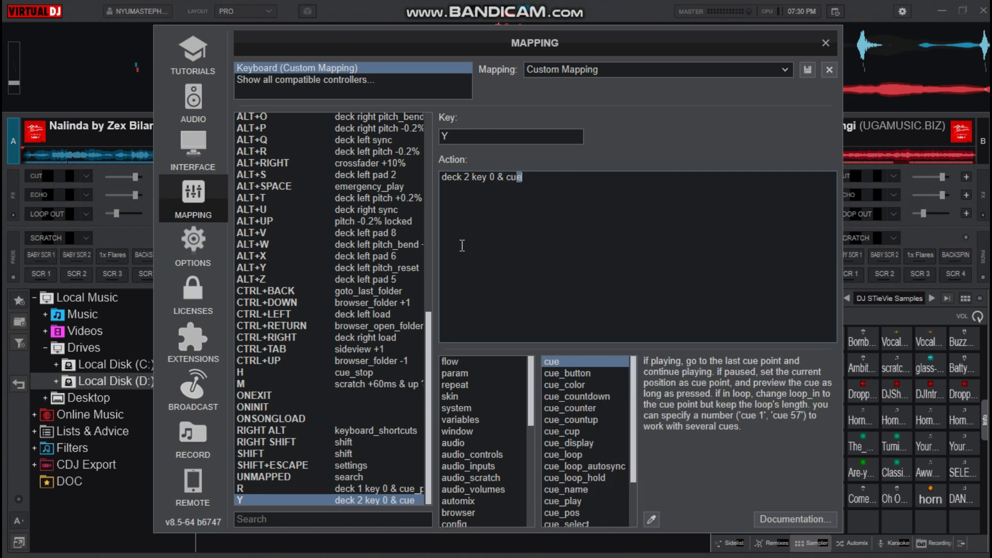
text(_)
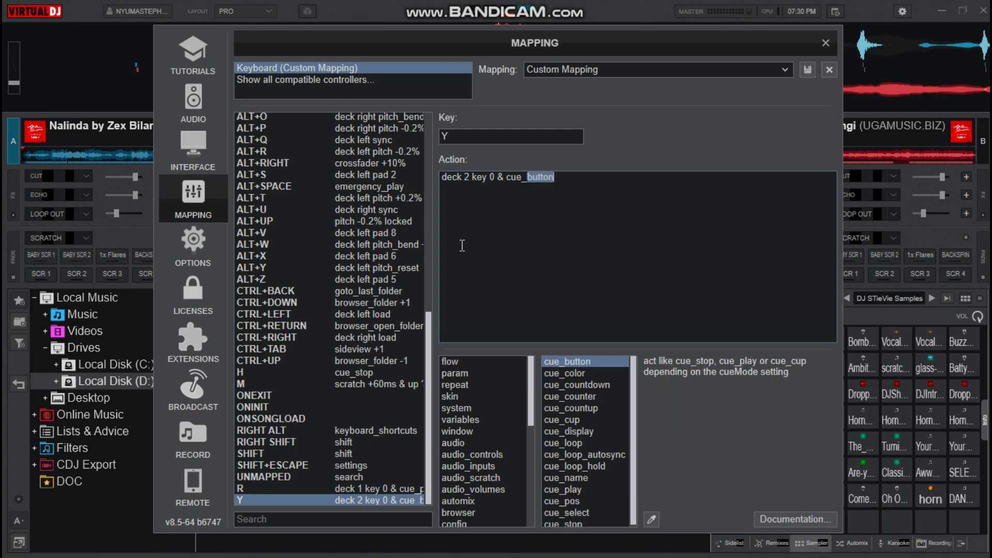
text(play)
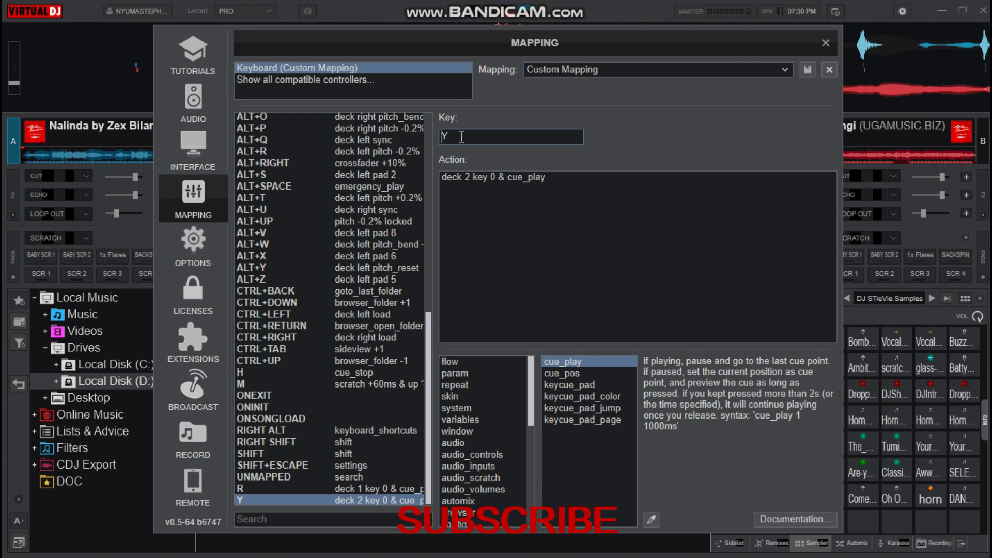
key(t)
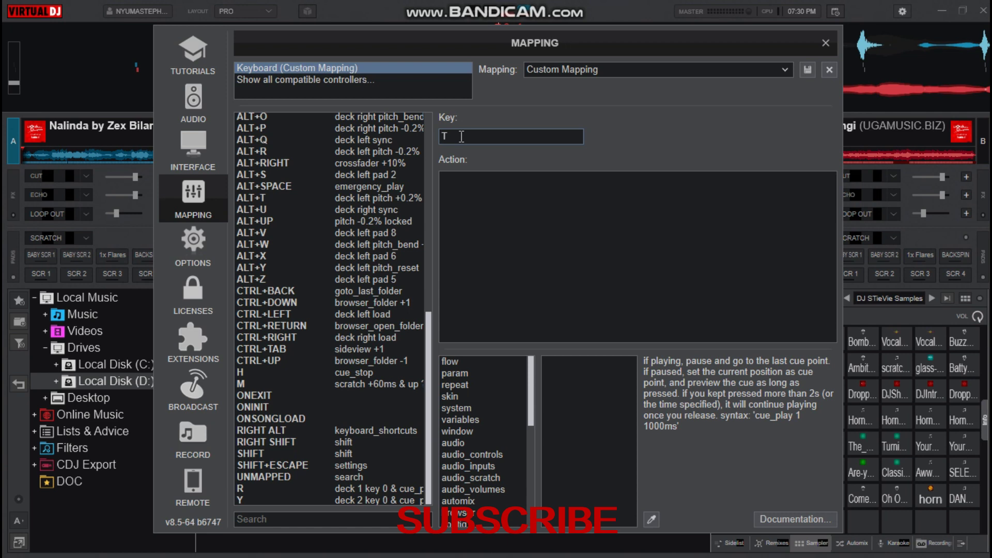
Set the T key's action to 'cue_stop & key_move +1' and close the settings.
click(464, 253)
text(c)
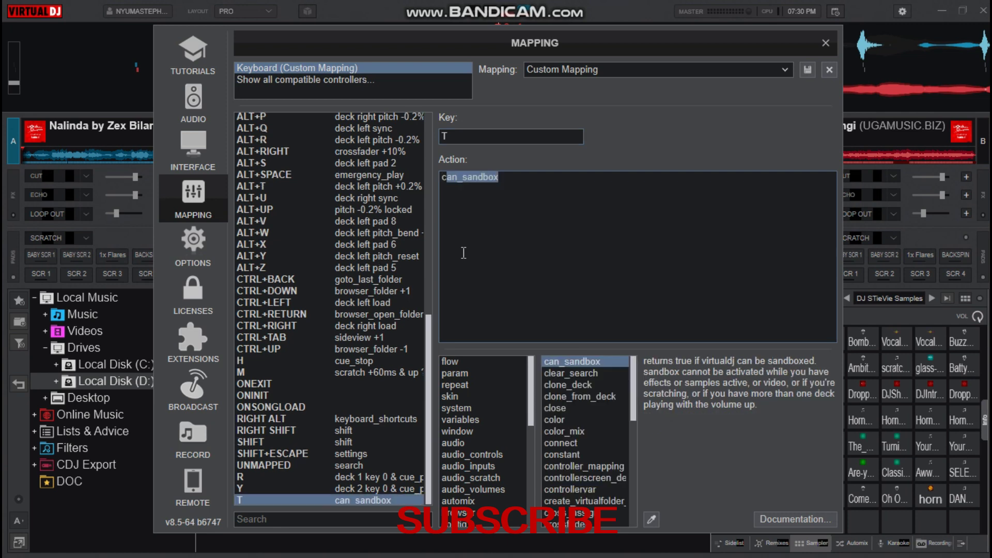
text(ue)
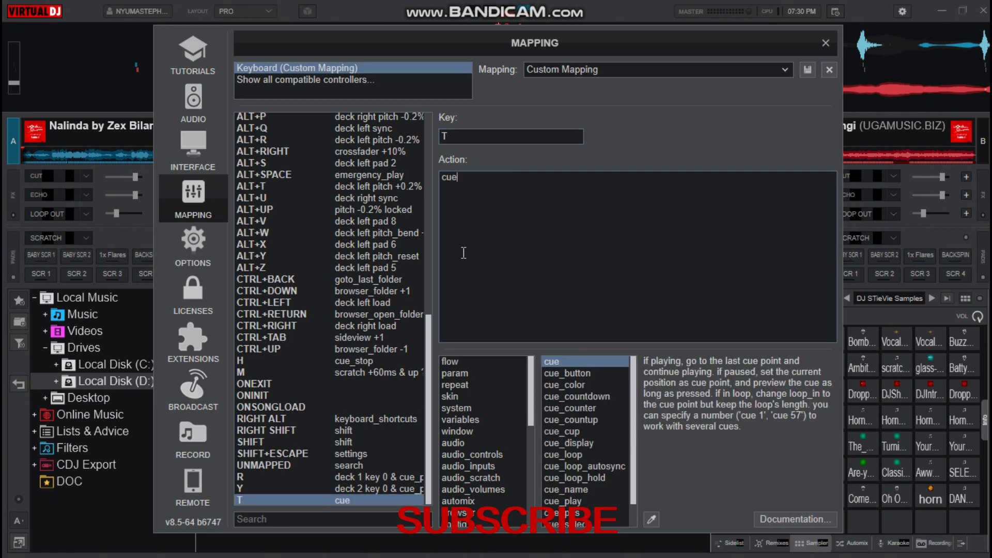
text(_stop)
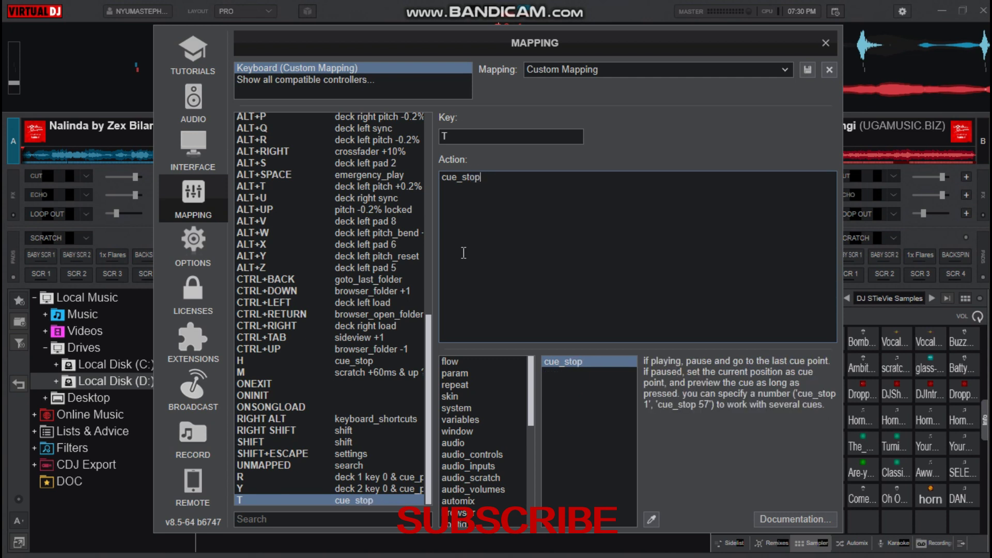
text( &)
text( ke)
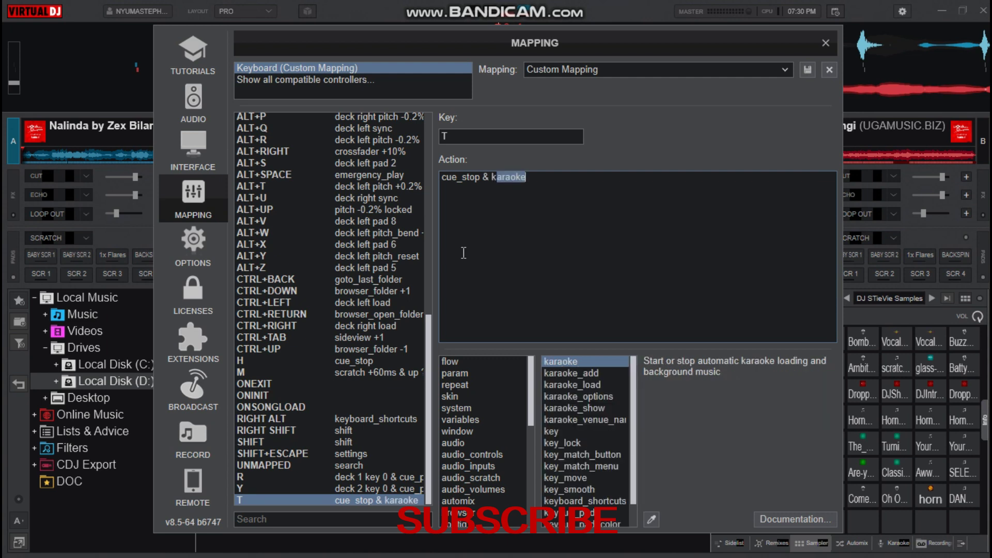
text(y)
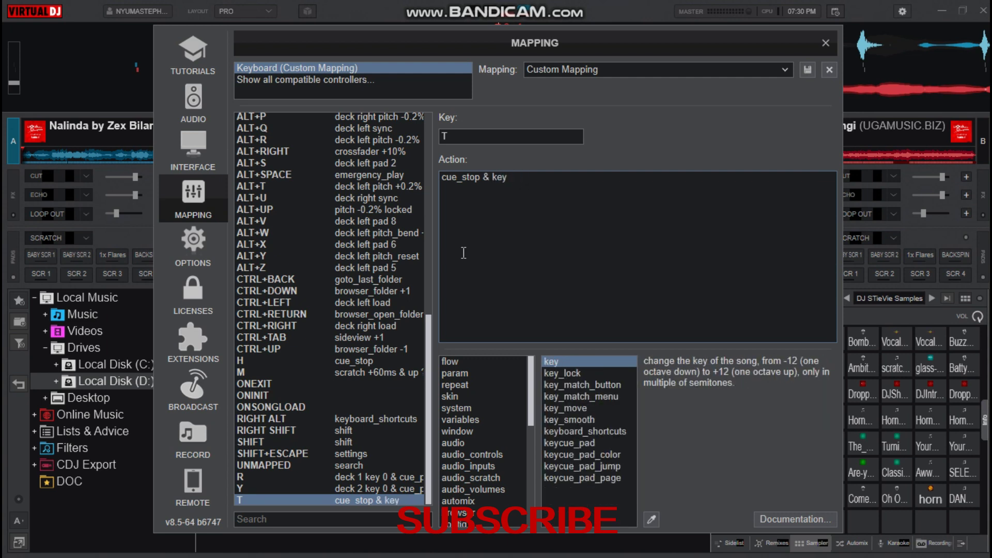
text(_mov)
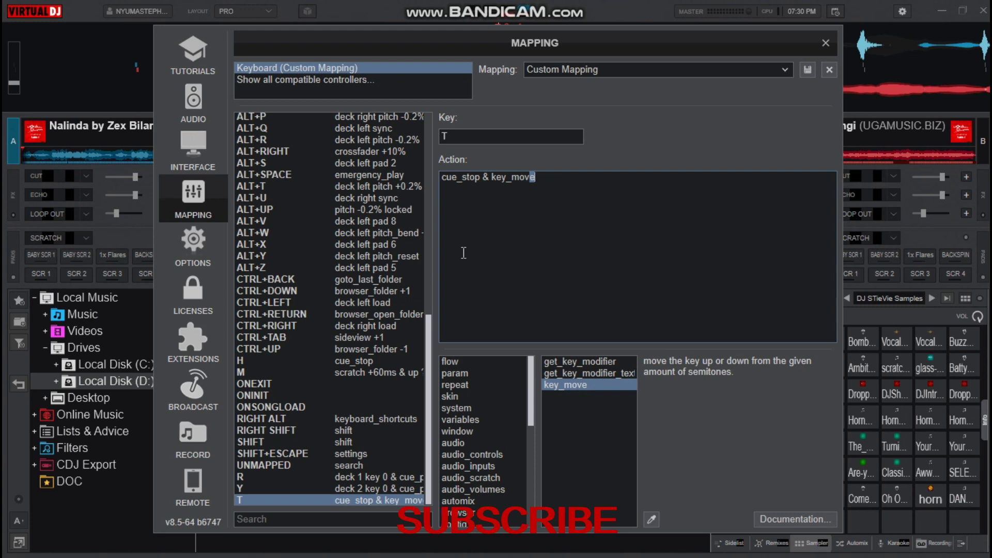
text(e +1)
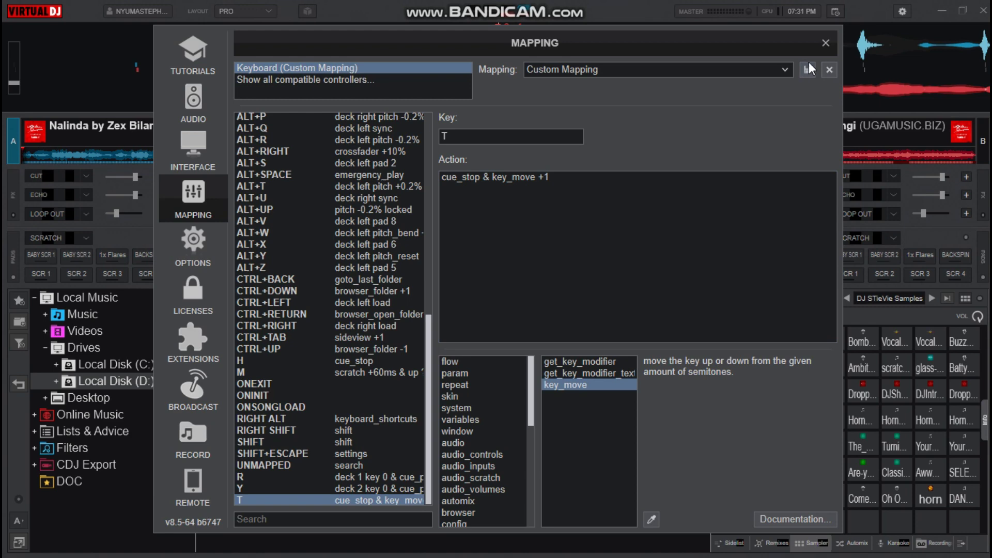
click(825, 45)
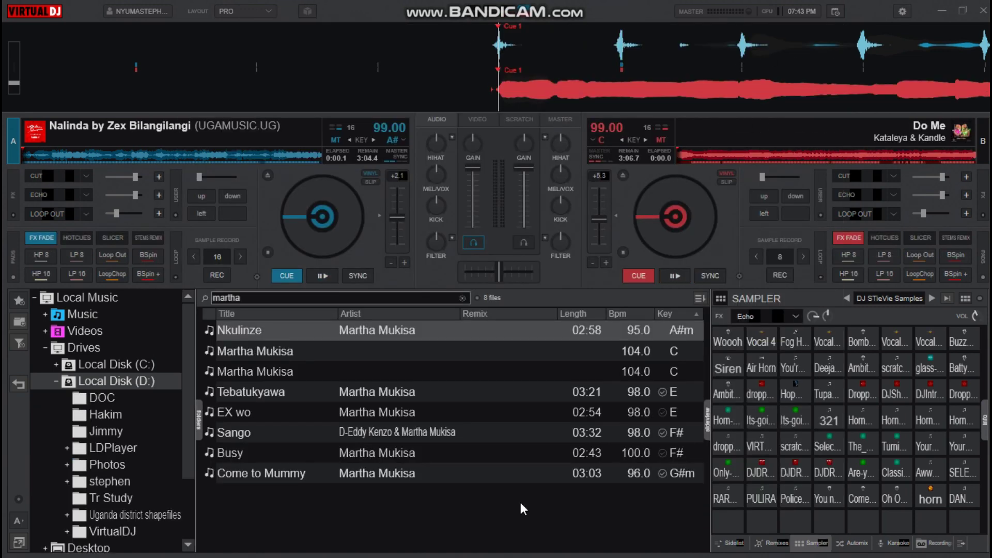
Play Nalinda on deck A in A#, fire sampler pads 1, 4 and 5, then switch focus to deck B.
key(space)
key(k)
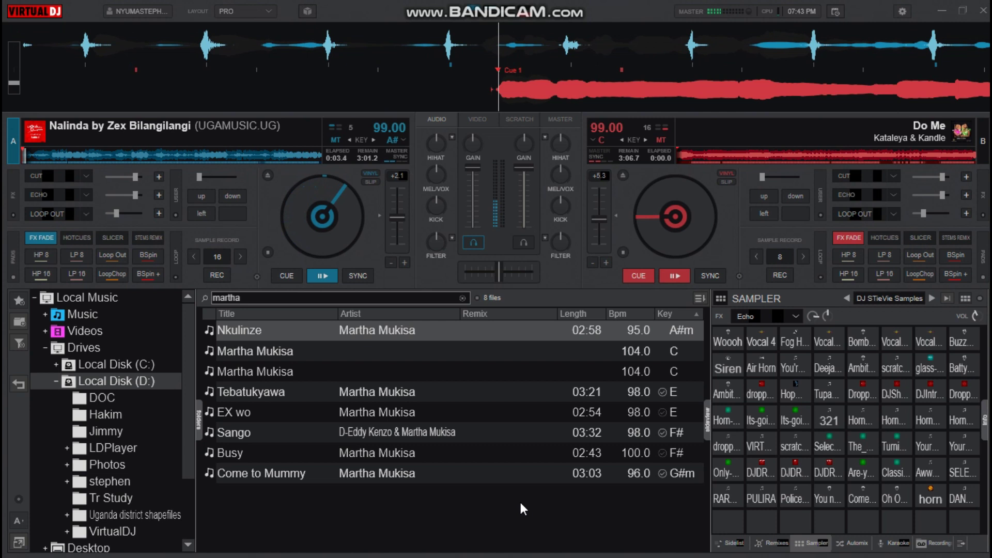
key(1)
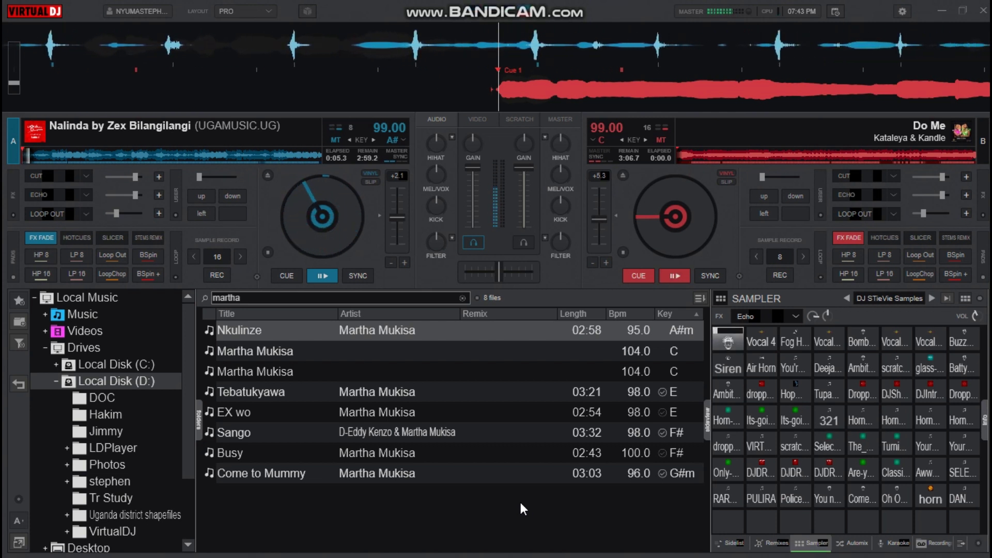
key(4)
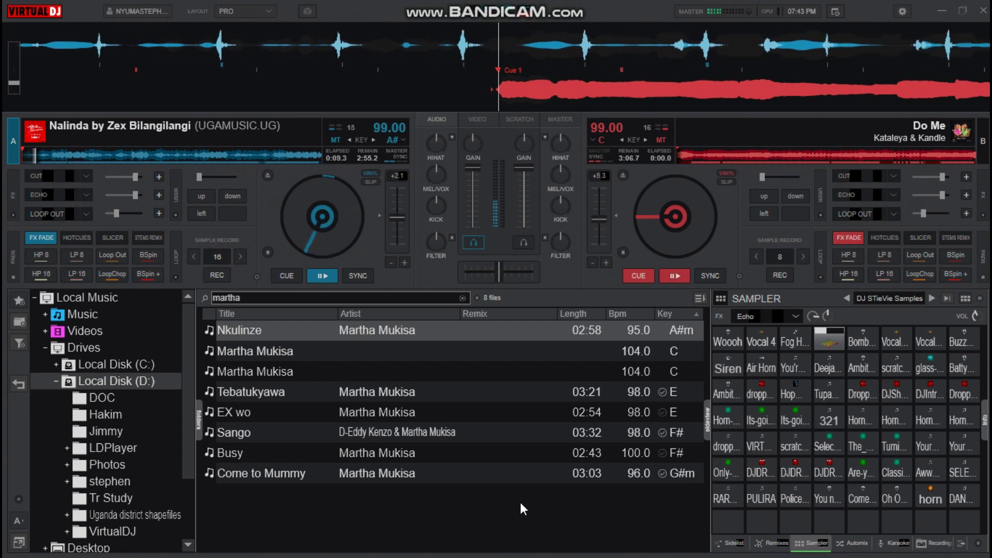
key(5)
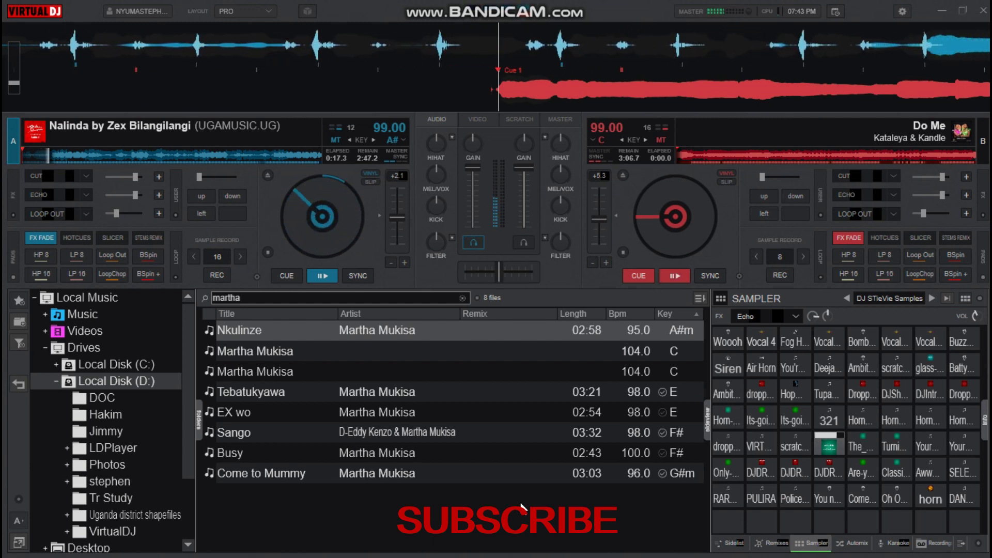
key(Tab)
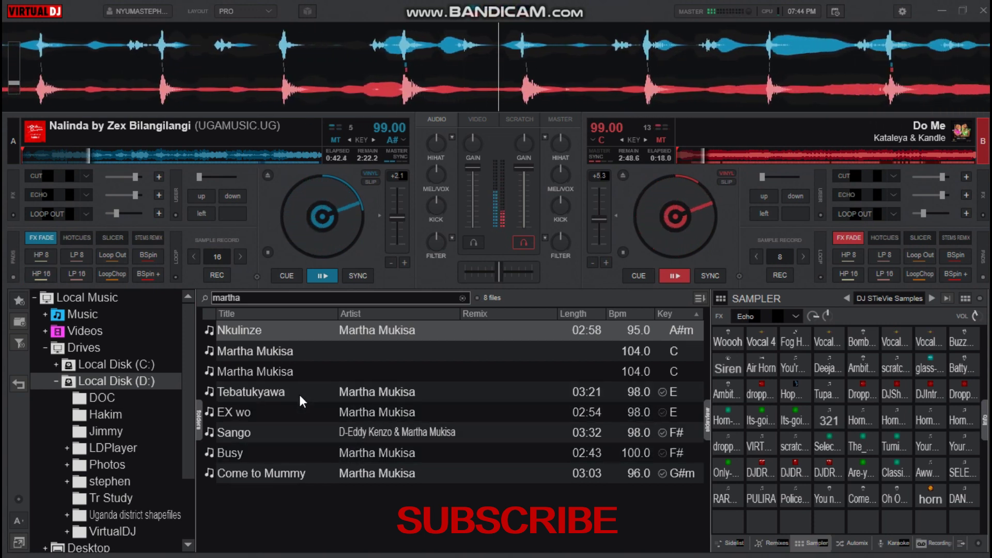
Load EX wo onto deck A, replacing Nalinda, and toggle its vocal stem mute.
drag(300, 409, 179, 227)
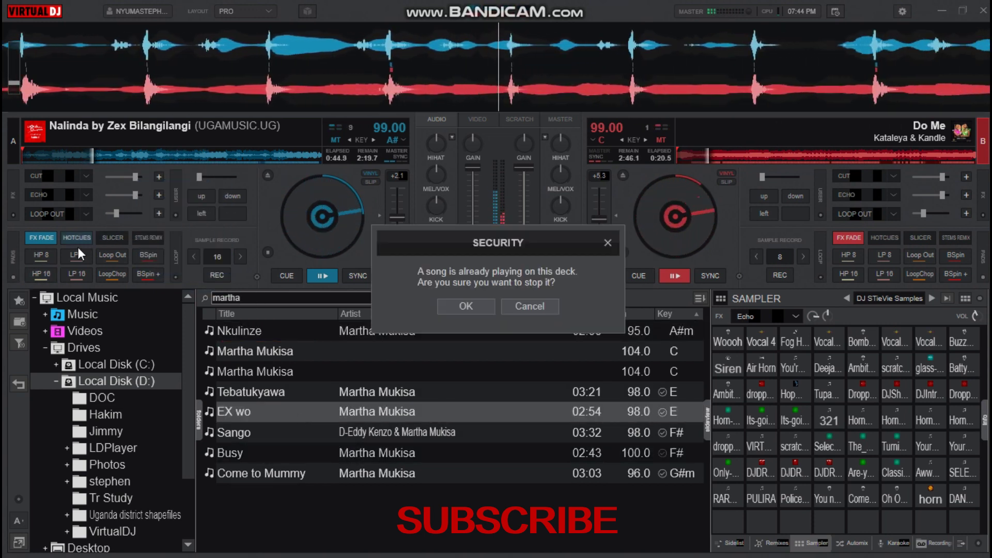
click(475, 306)
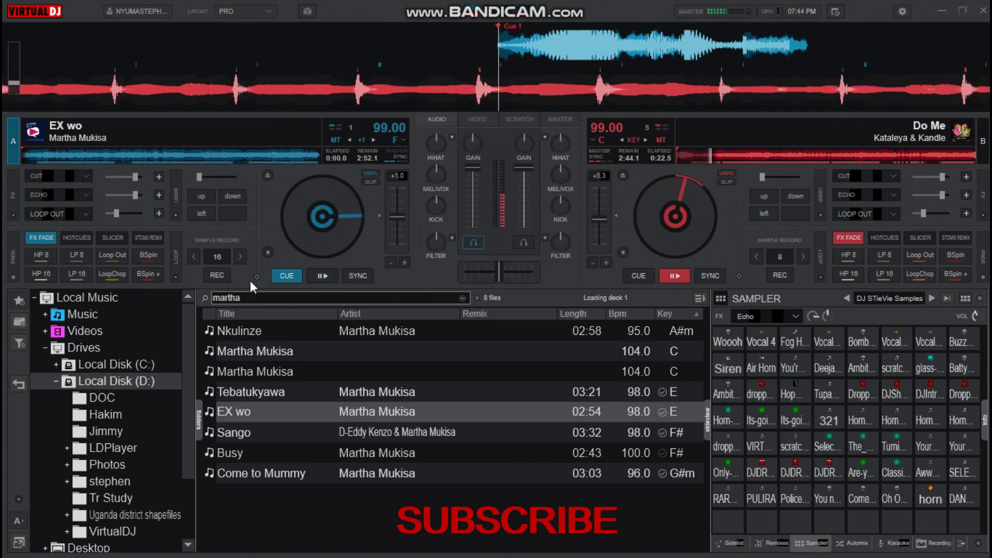
click(141, 240)
click(33, 272)
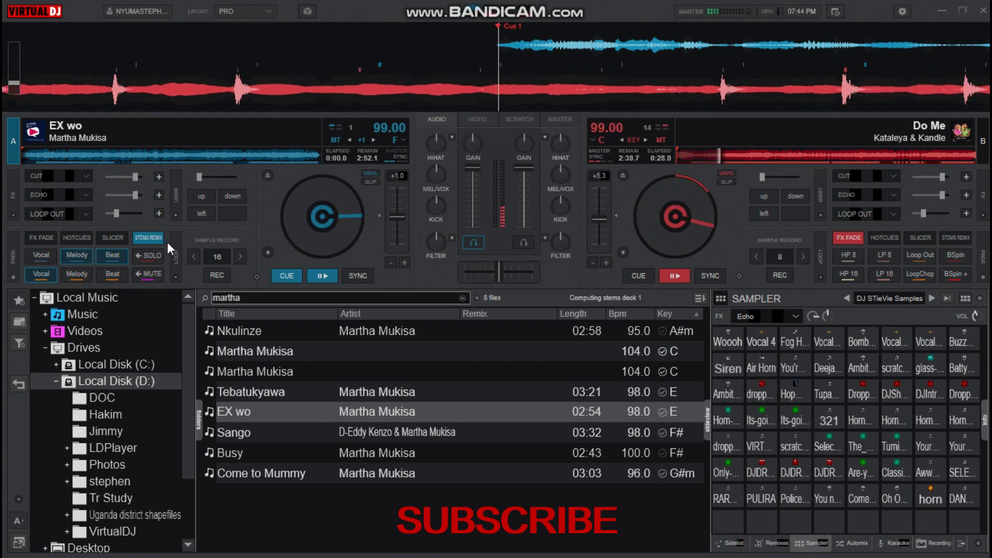
click(33, 238)
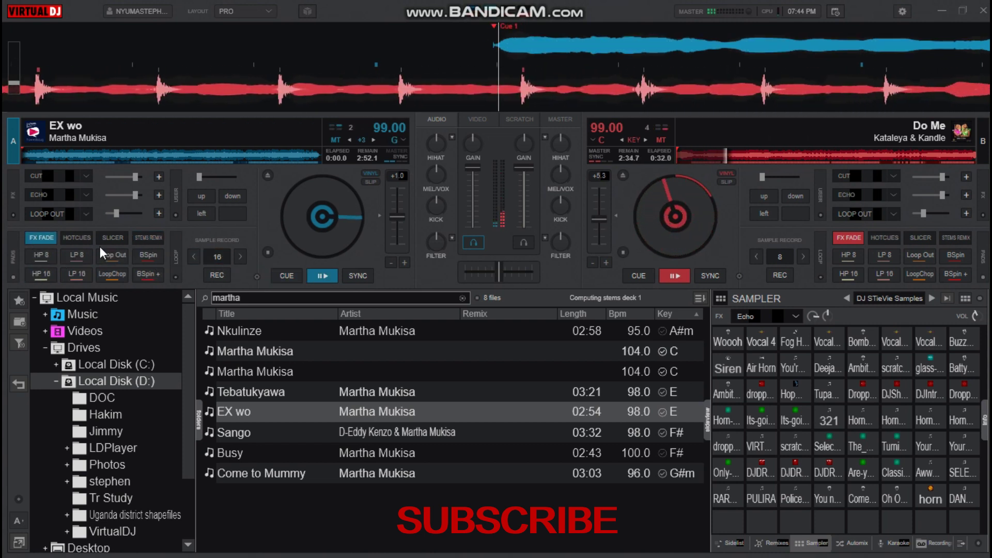
Play EX wo on deck A, toggle deck B's HP 16 filter, and enable LOOP OUT.
key(space)
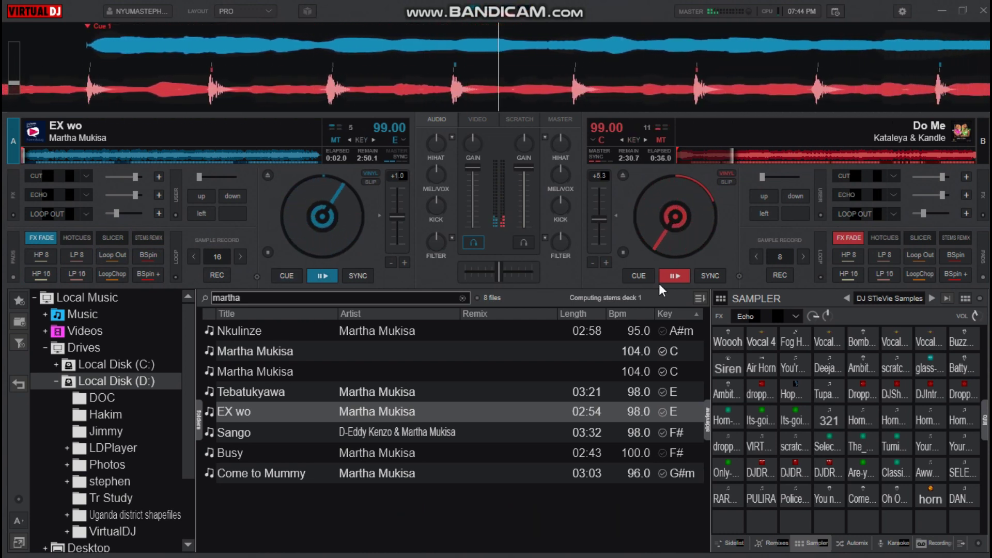
click(847, 274)
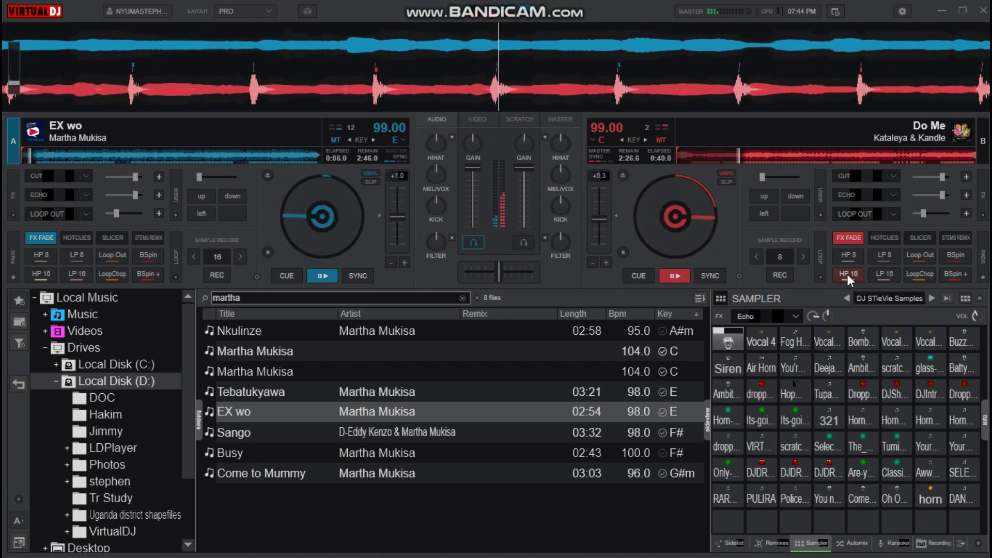
click(847, 274)
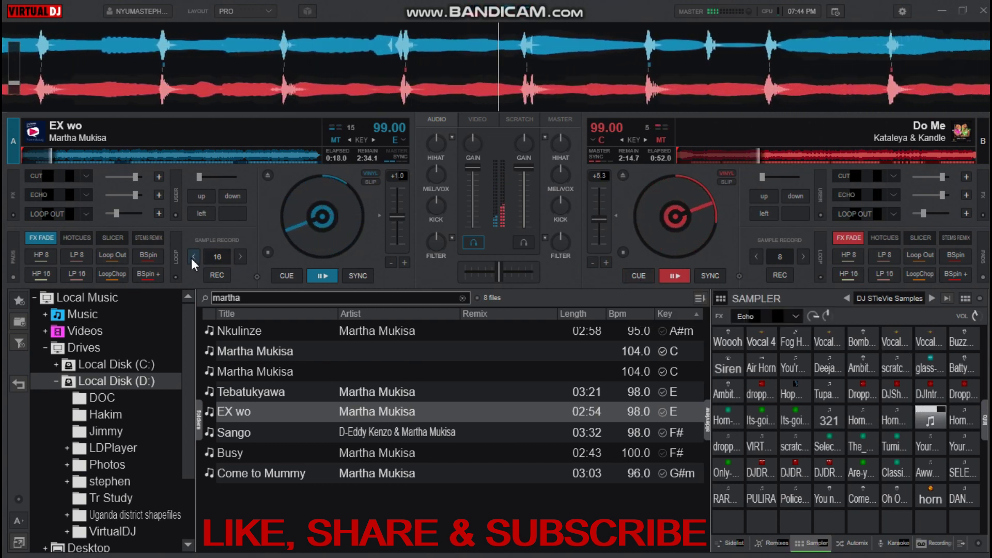
click(47, 215)
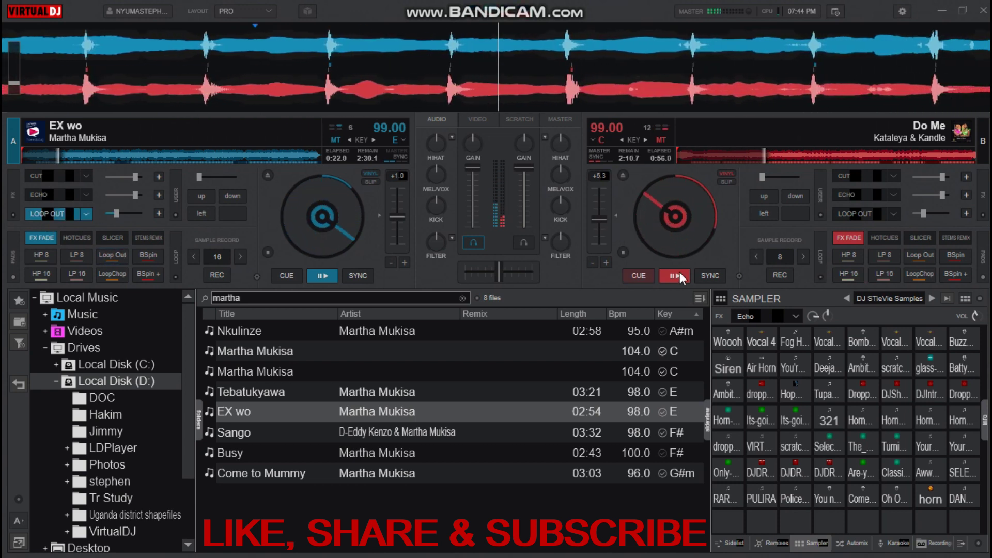
Stop Do Me on deck B and return it to its cue point.
click(635, 279)
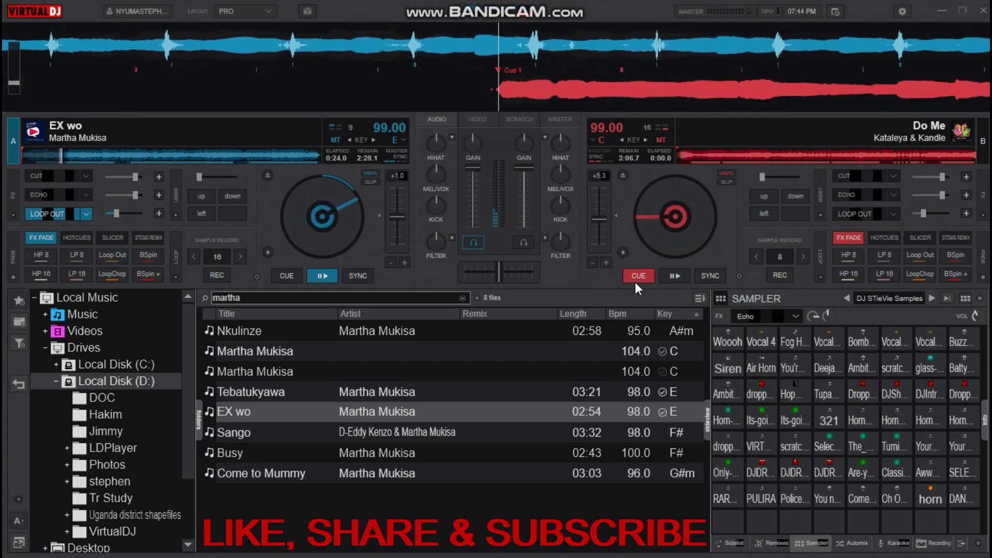